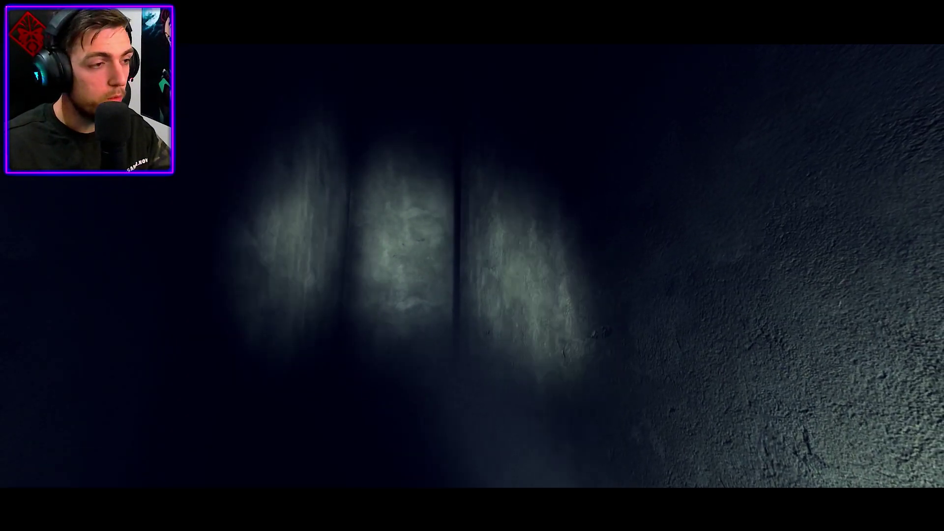
pyautogui.press('w')
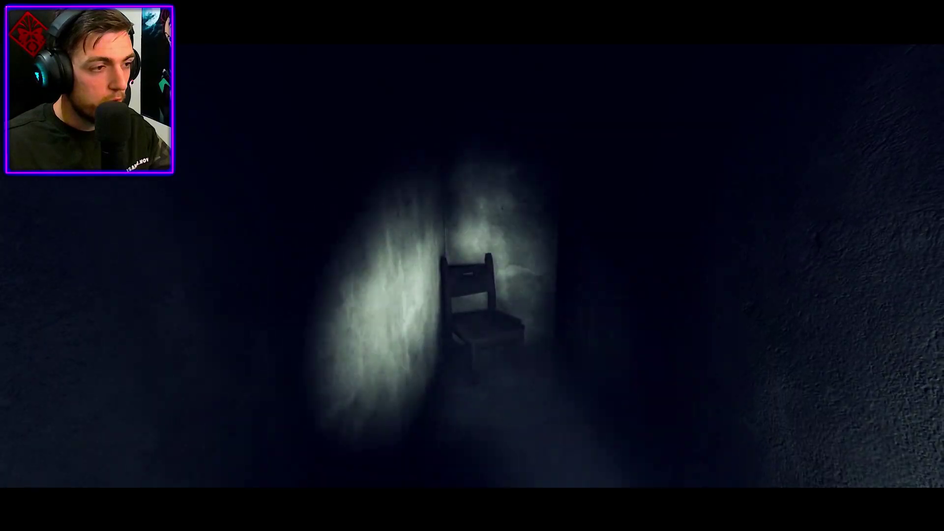
pyautogui.press('w')
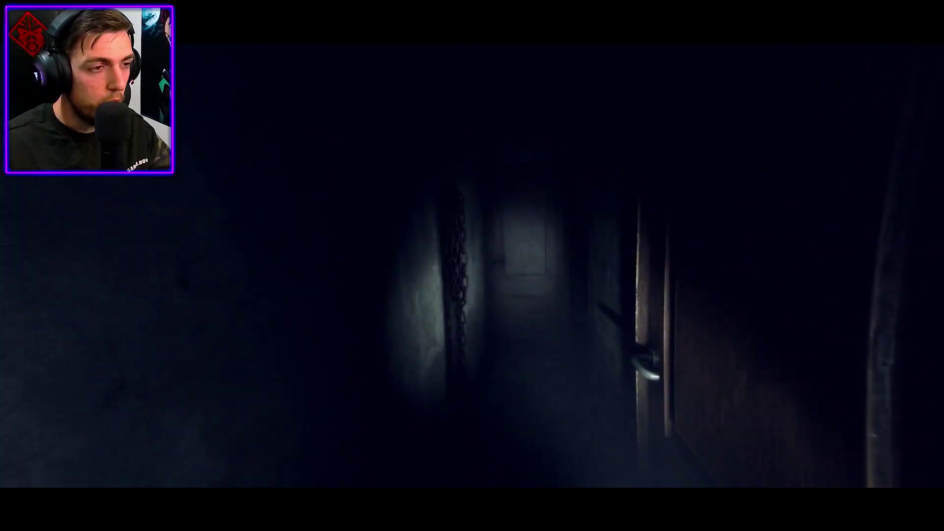
pyautogui.press('w')
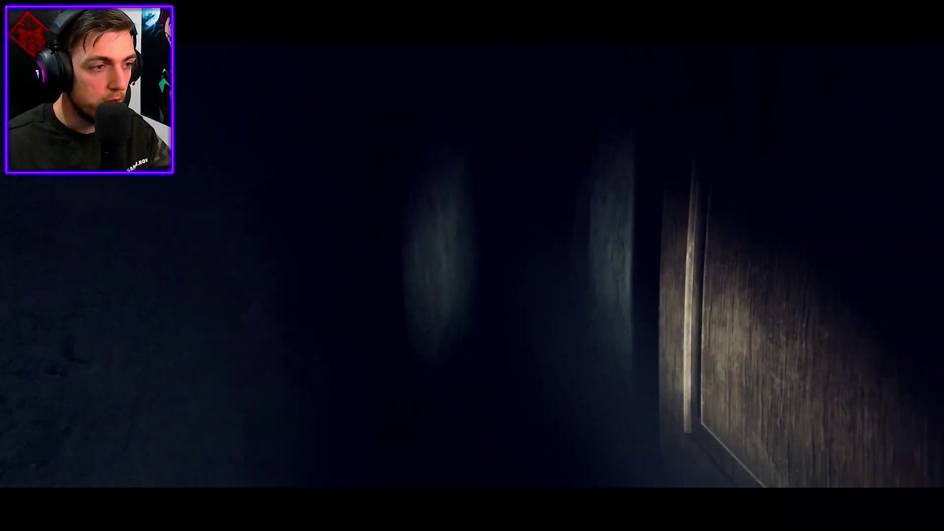
pyautogui.press('w')
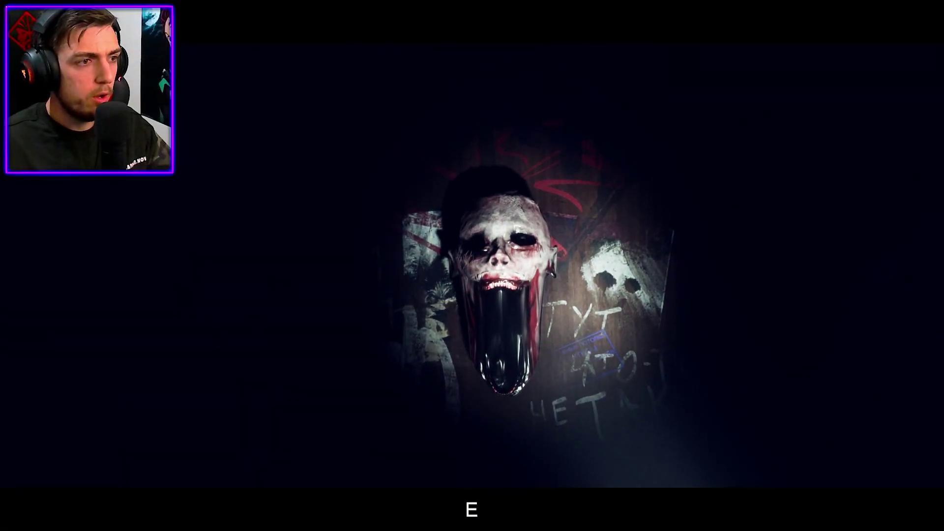
pyautogui.press('e')
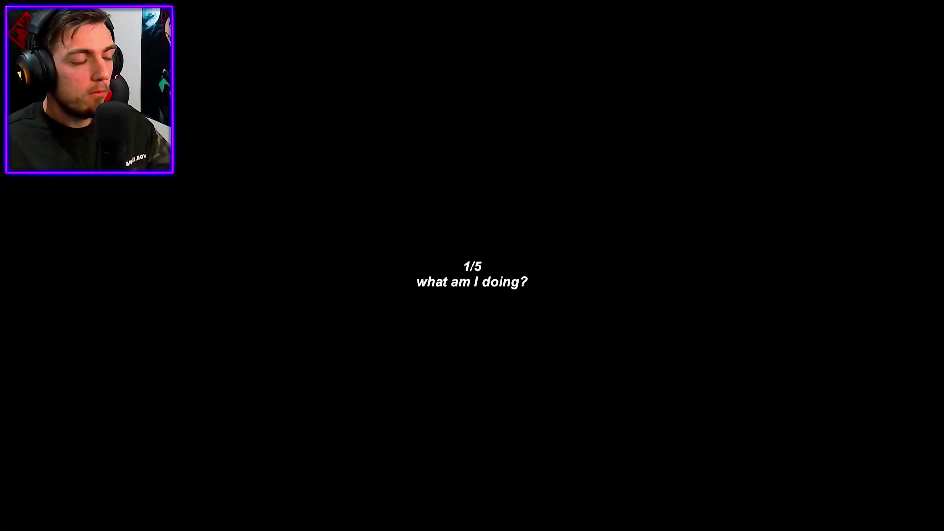